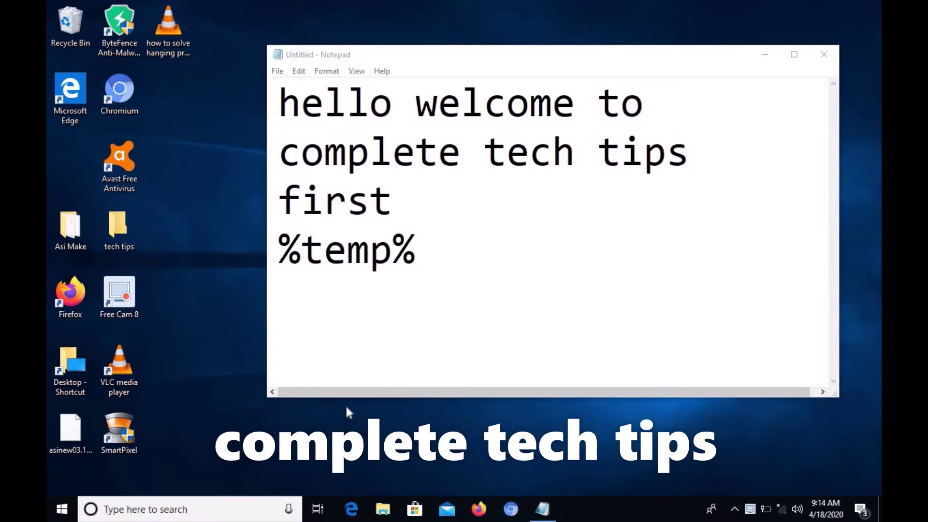
Open the %temp% folder from search, select all its files, then close it
left_click(449, 240)
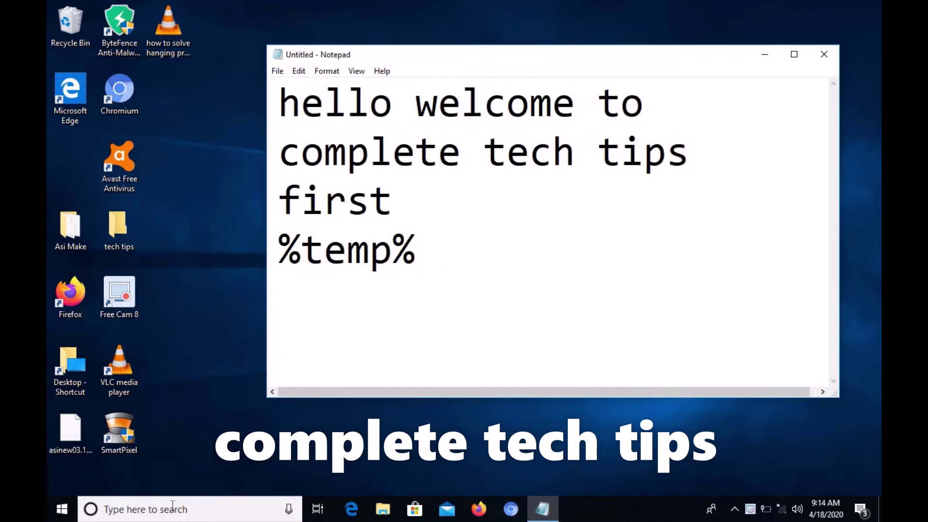
left_click(143, 518)
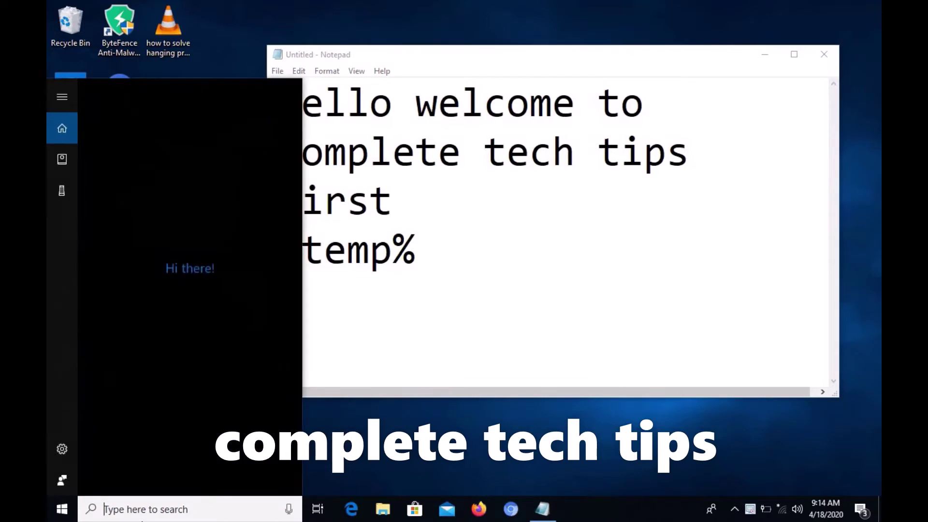
type("%temp")
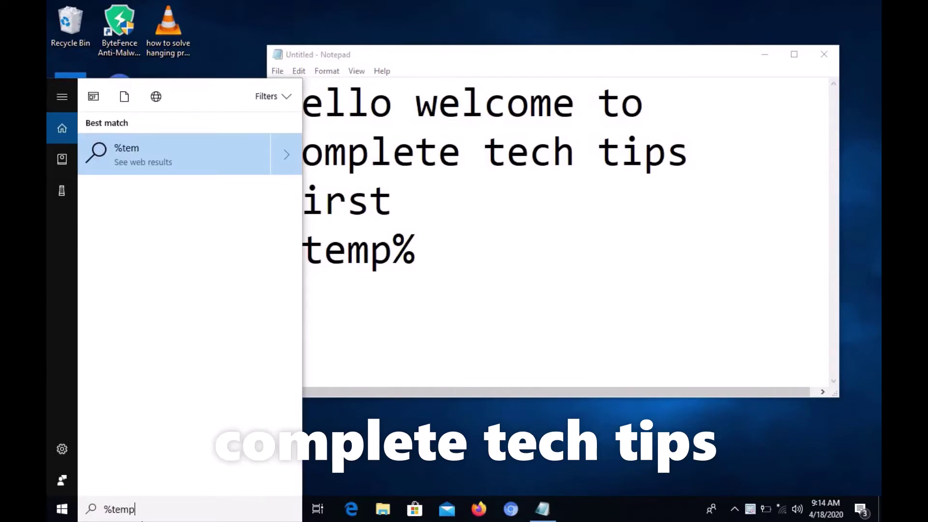
type("%")
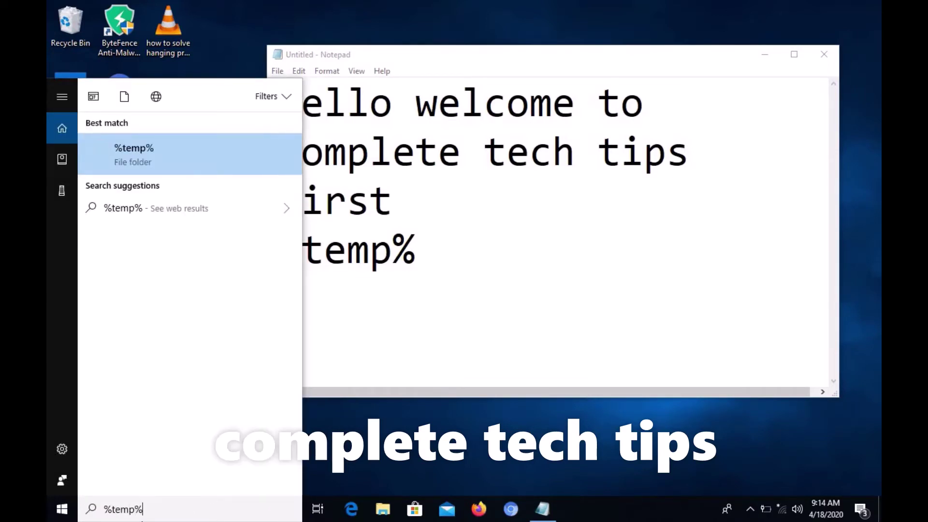
key("Return")
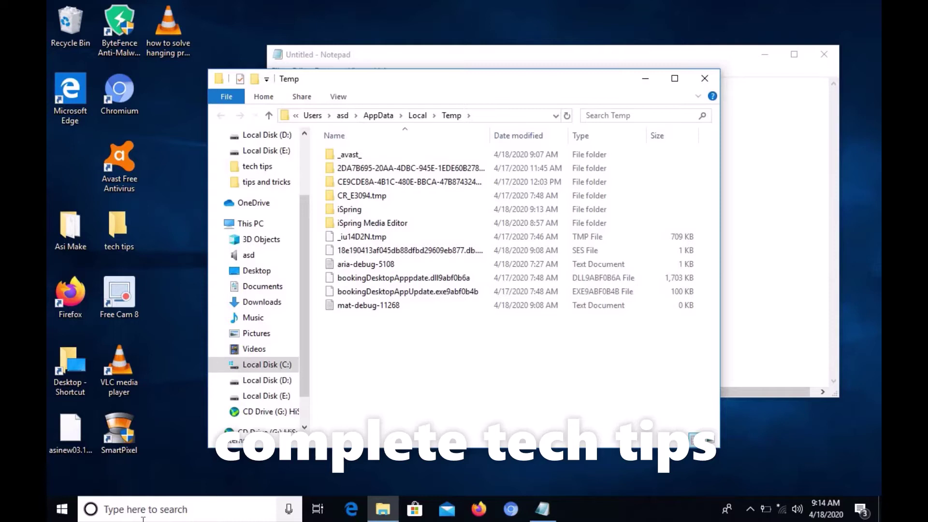
key("ctrl+a")
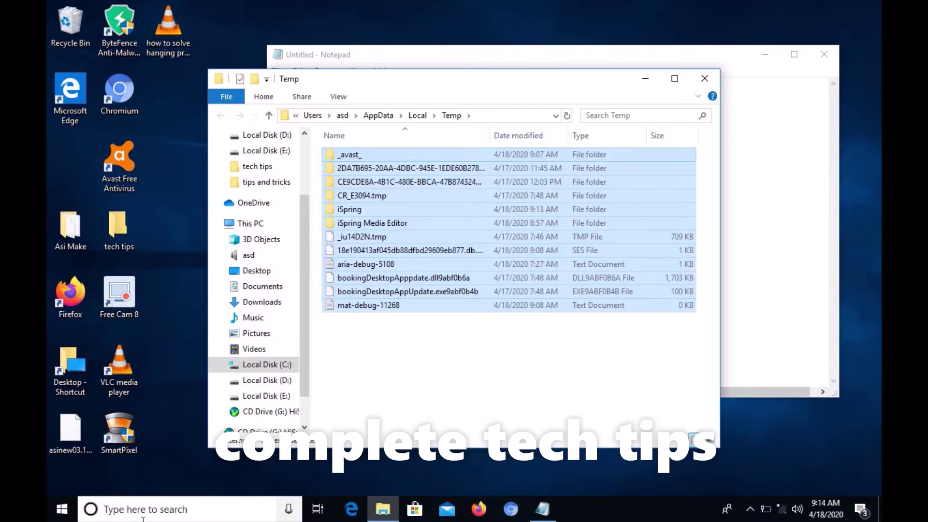
left_click(704, 81)
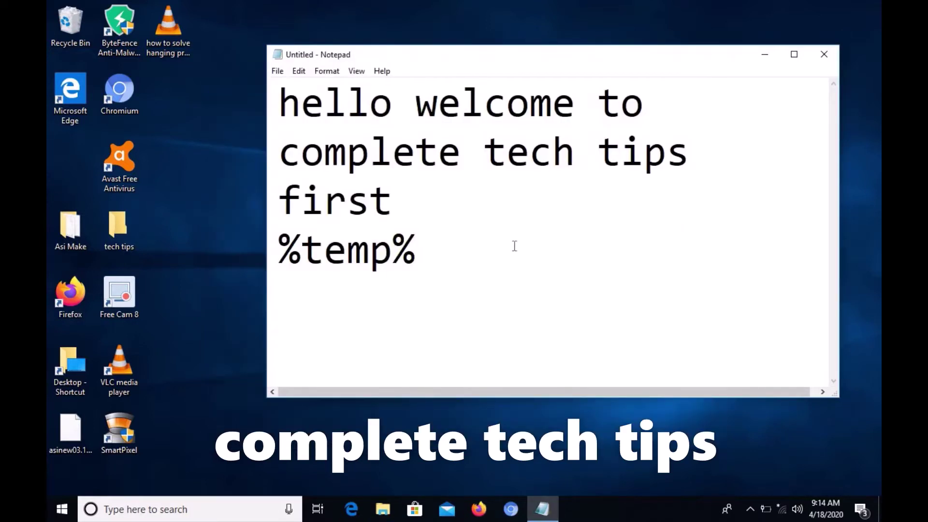
Add the lines 'second' and 'temp' below '%temp%' in the Notepad notes
key("Return")
type("second")
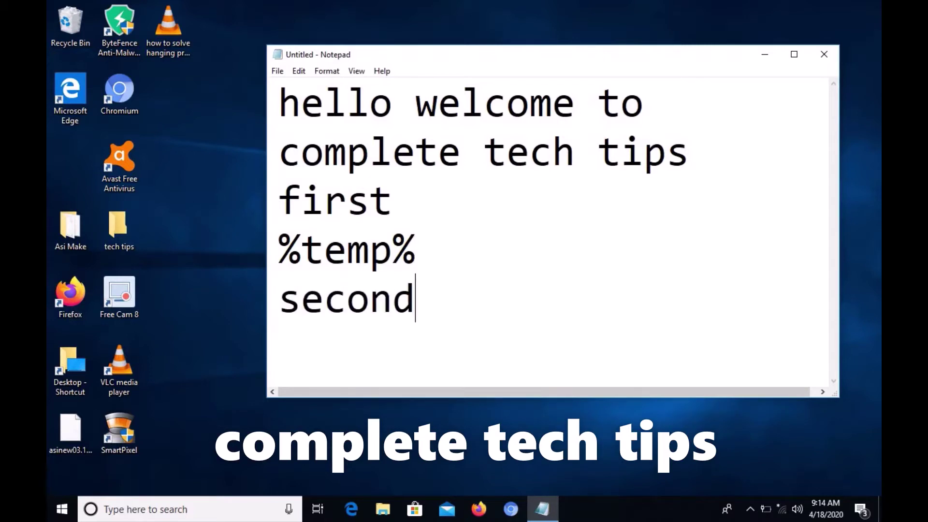
key("Return")
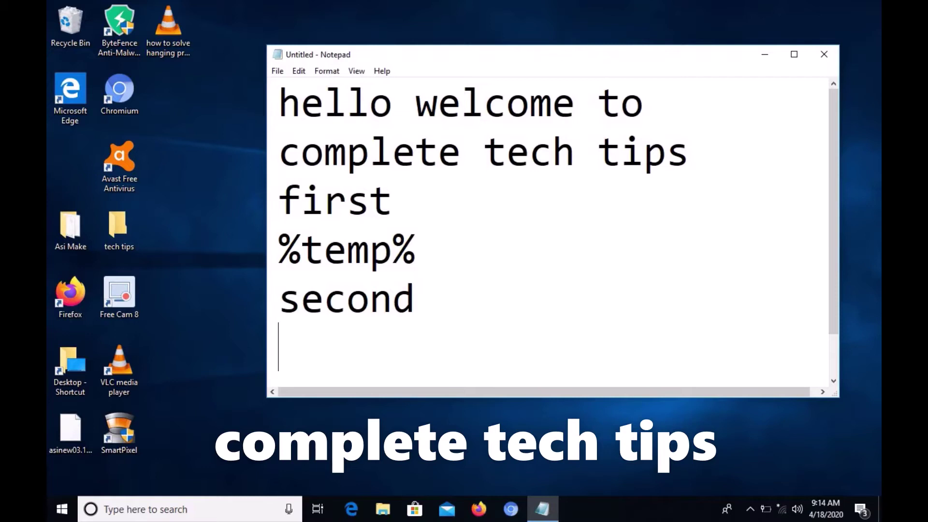
type("temp")
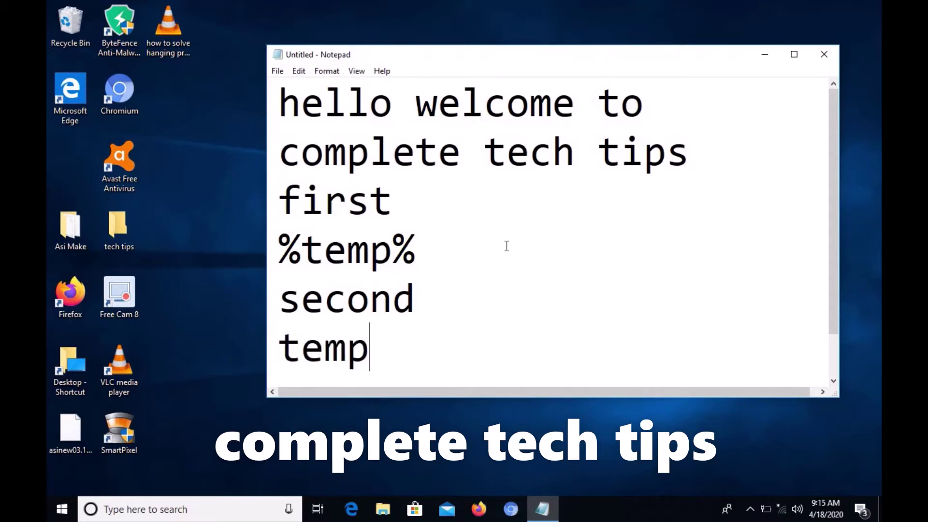
Open 'Delete cookies or temporary files' via a 'temp' search and delete all browsing history
left_click(213, 512)
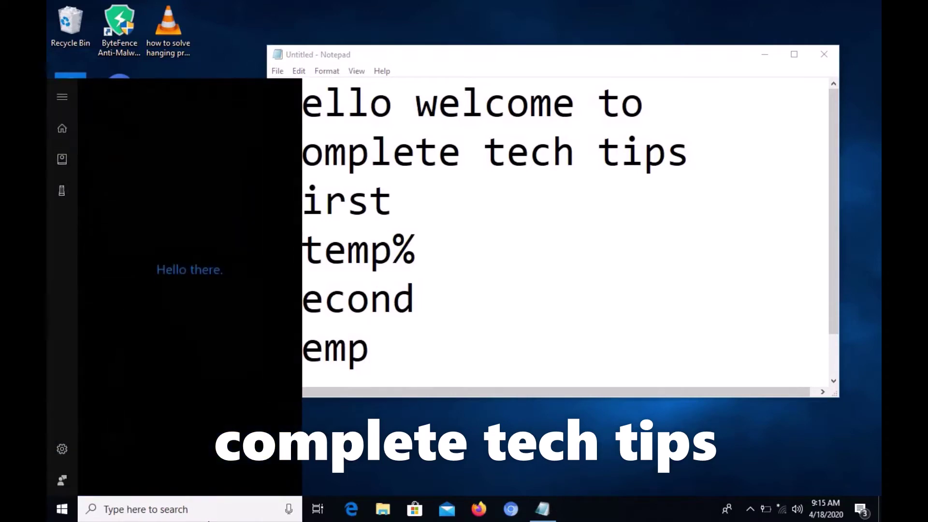
type("temp")
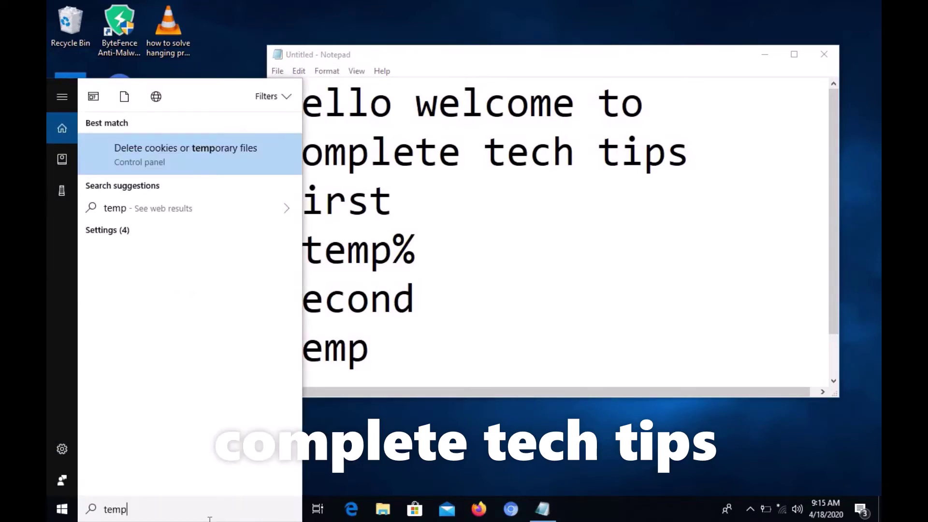
key("Return")
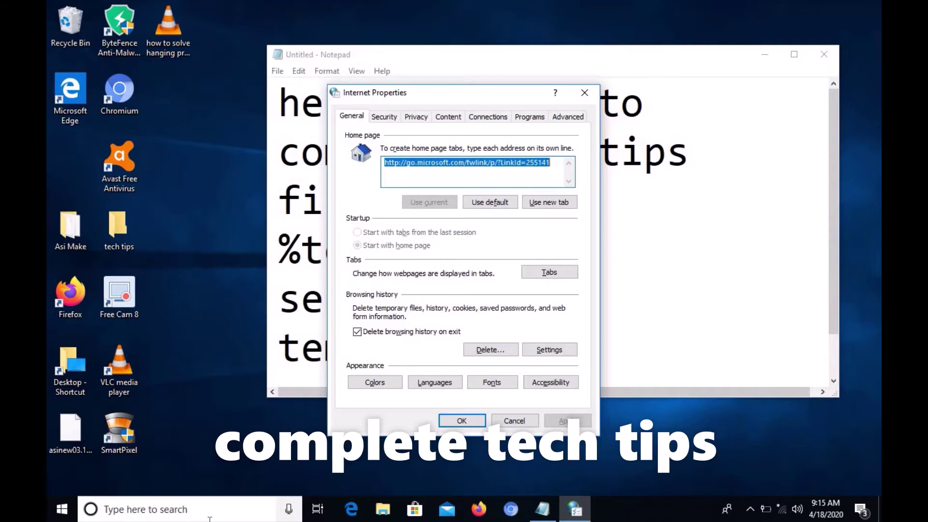
left_click(493, 350)
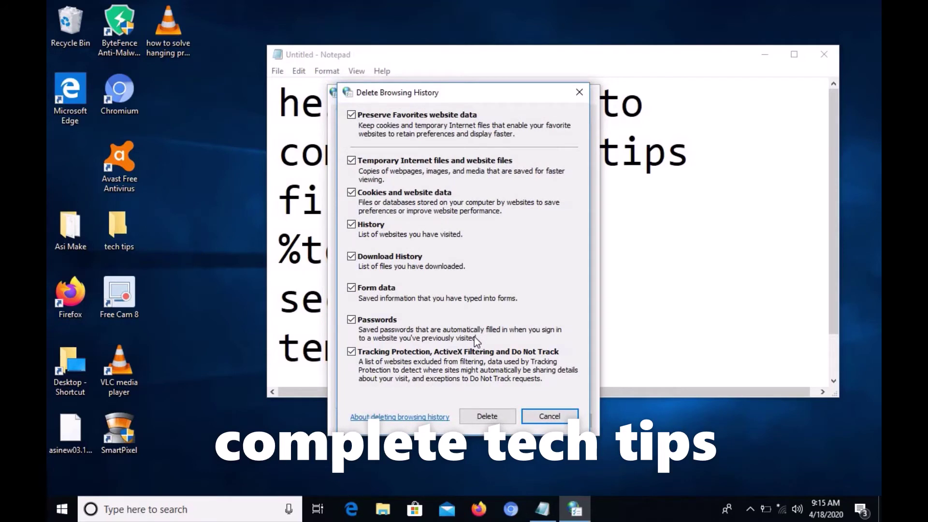
left_click(482, 417)
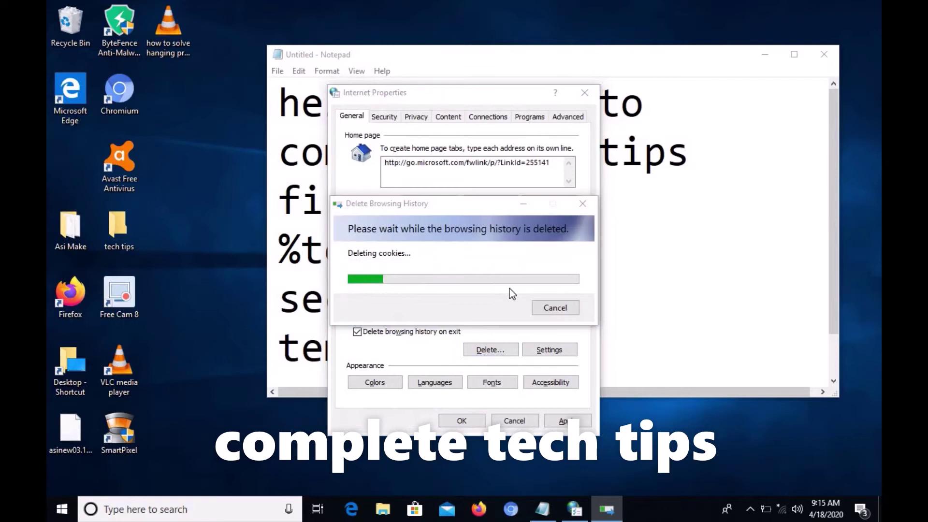
Add the lines 'third' and 'defrag' below 'temp' in the Notepad list
left_click(678, 264)
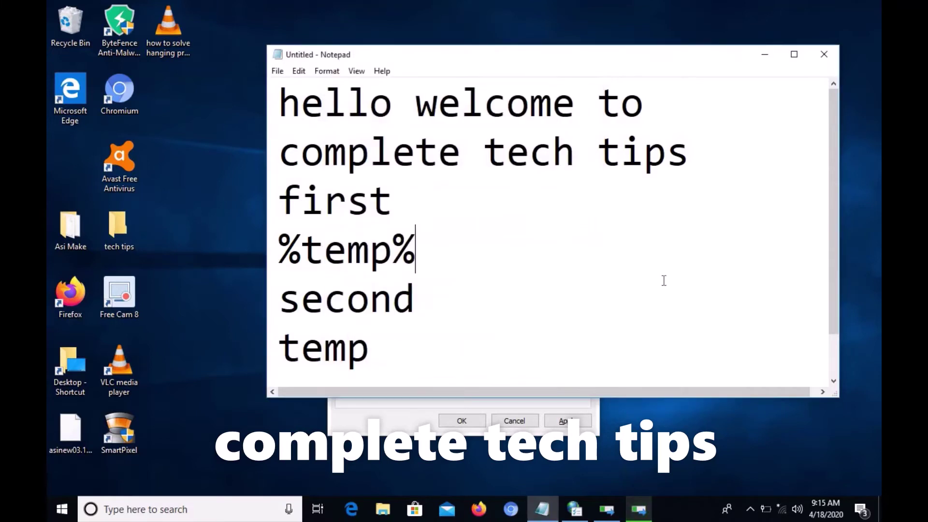
left_click(515, 346)
key("Return")
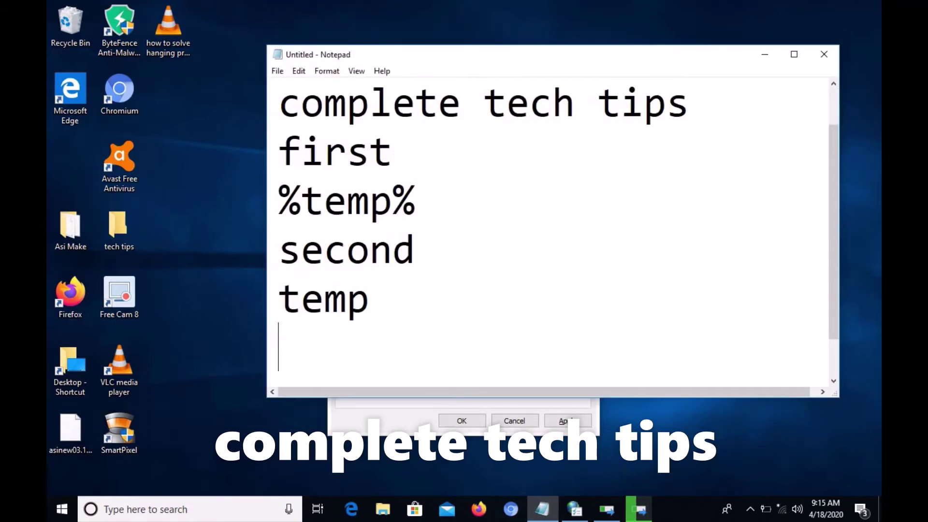
type("ti")
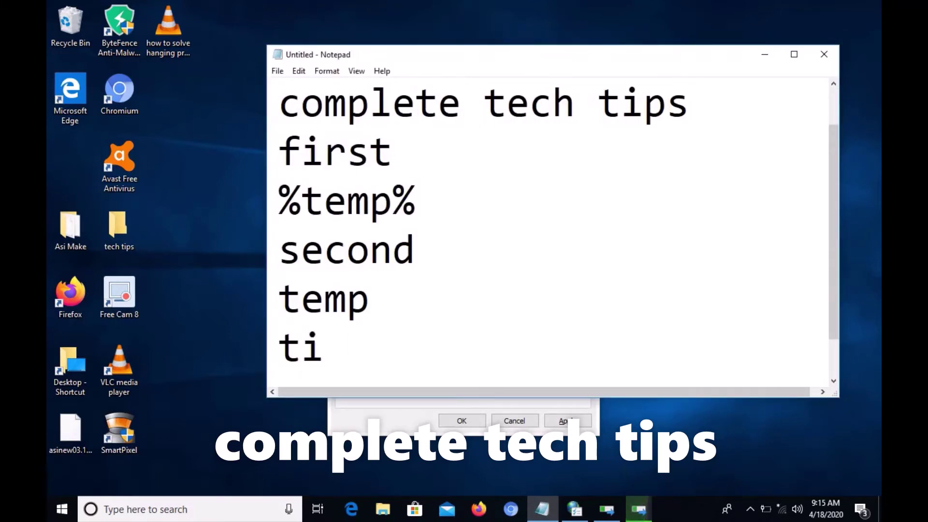
key("BackSpace")
type("hird")
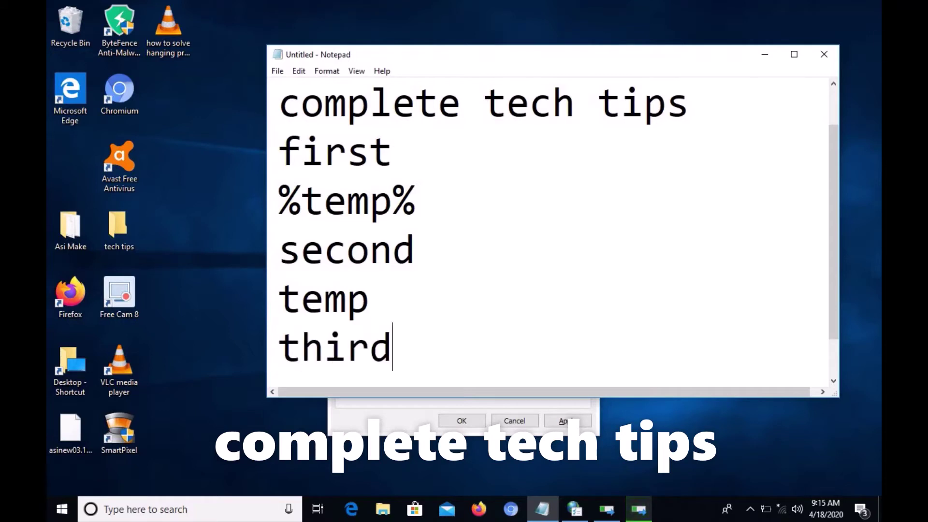
key("Return")
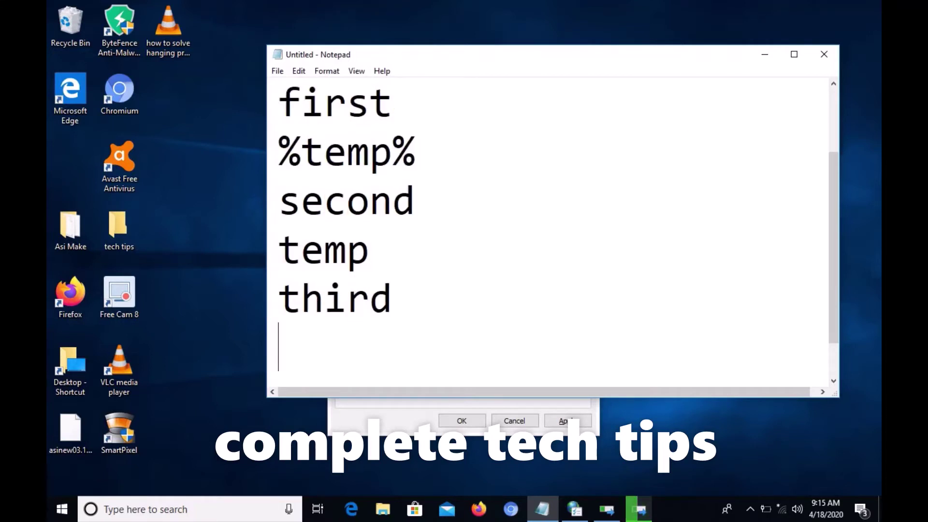
type("de")
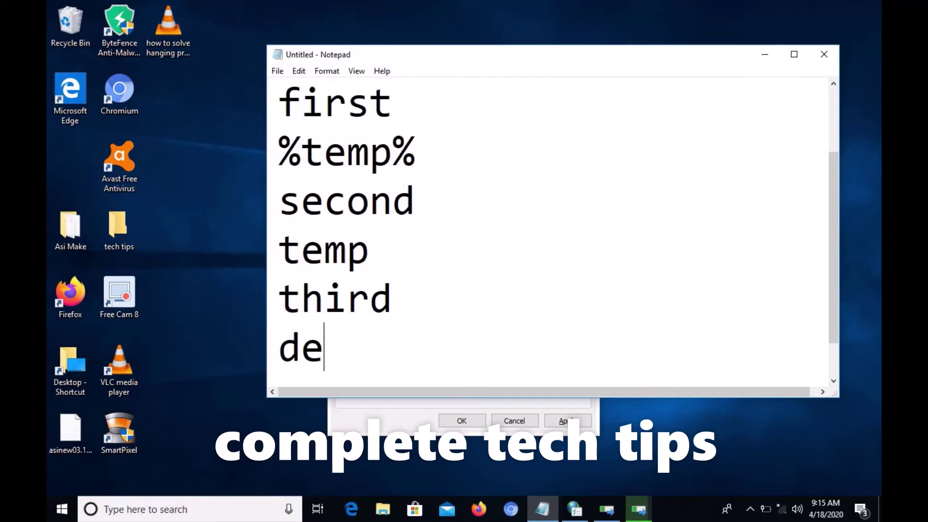
type("frag")
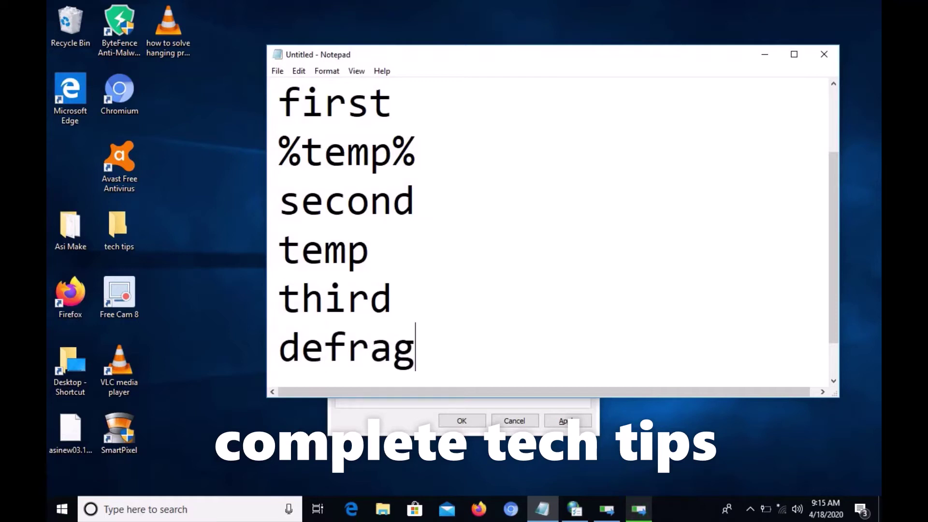
Search Windows for 'defrag', then dismiss the search without opening anything
left_click(215, 510)
type("de")
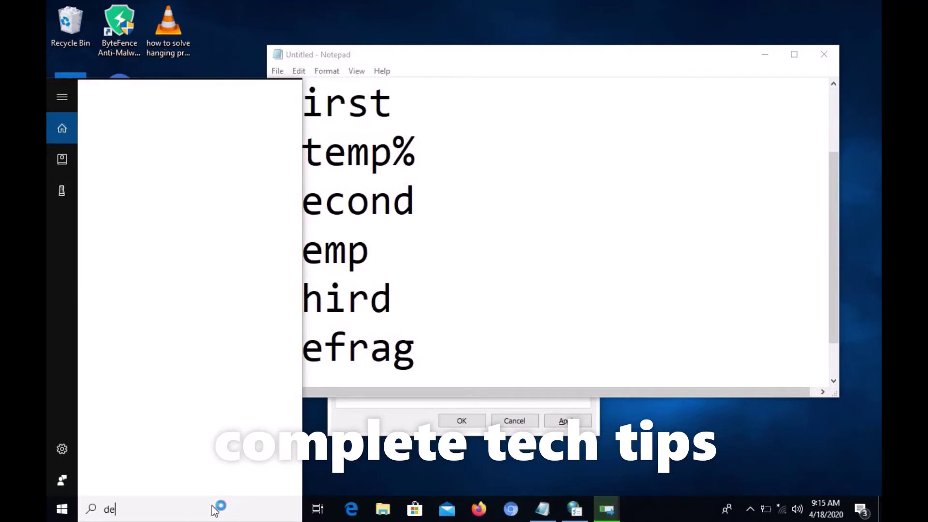
type("fr")
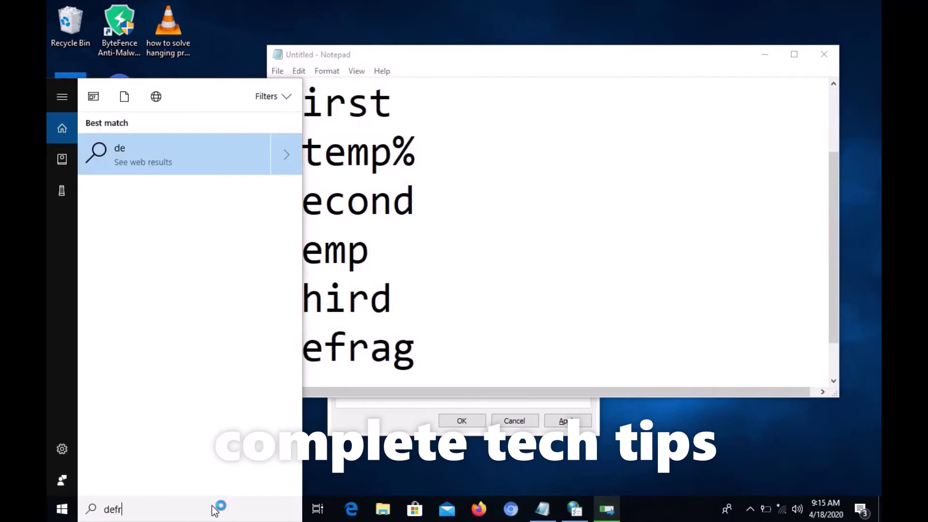
type("ag")
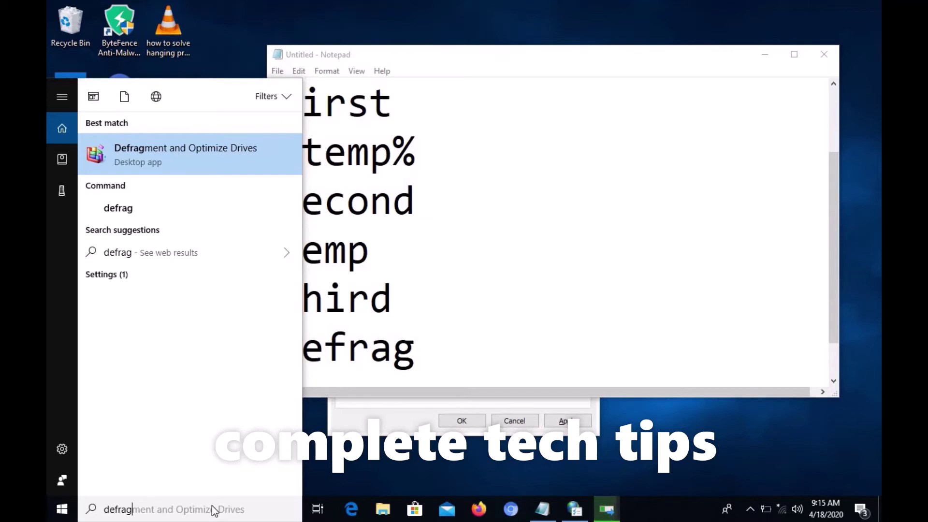
left_click(213, 510)
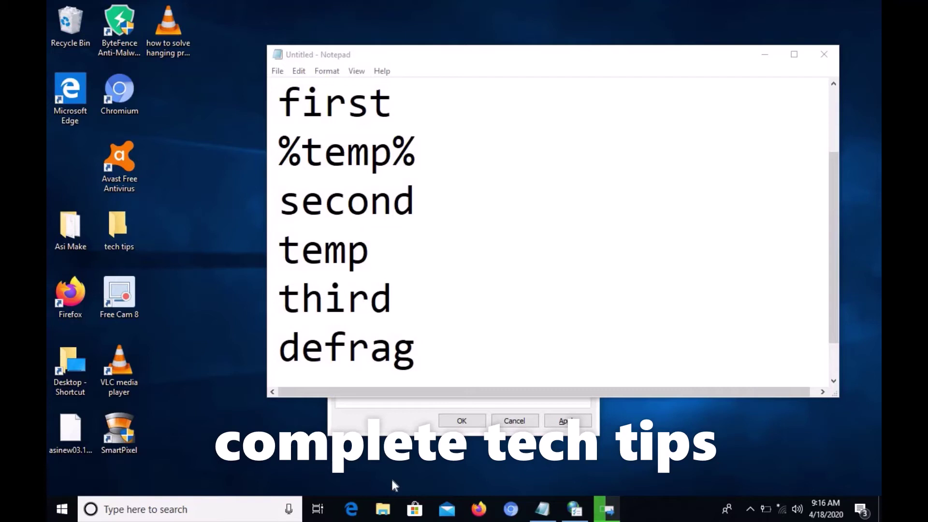
Close the leftover Internet Properties dialog and move Notepad up and to the left
left_click(405, 429)
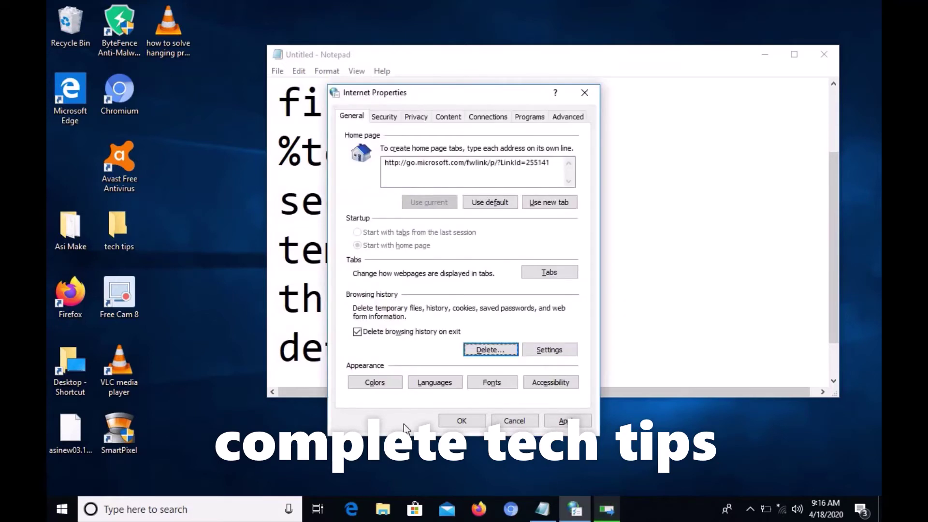
left_click(587, 91)
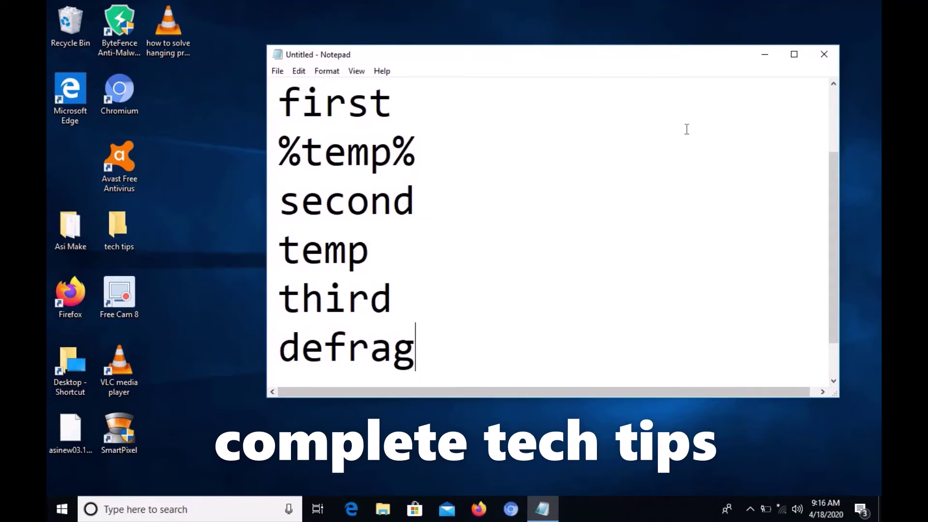
left_click_drag(636, 62, 601, 39)
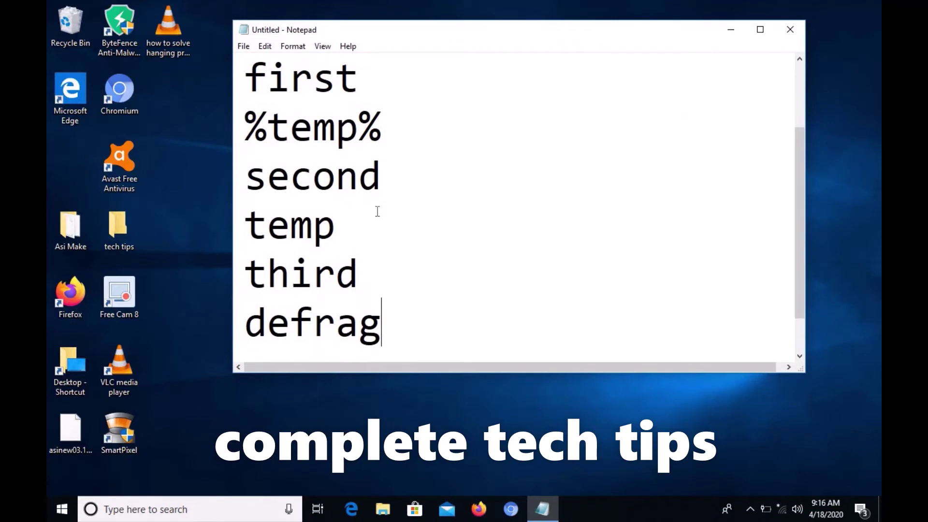
Launch Optimize Drives via a 'defrag' search, analyze drive C, and bring Notepad back
left_click(189, 508)
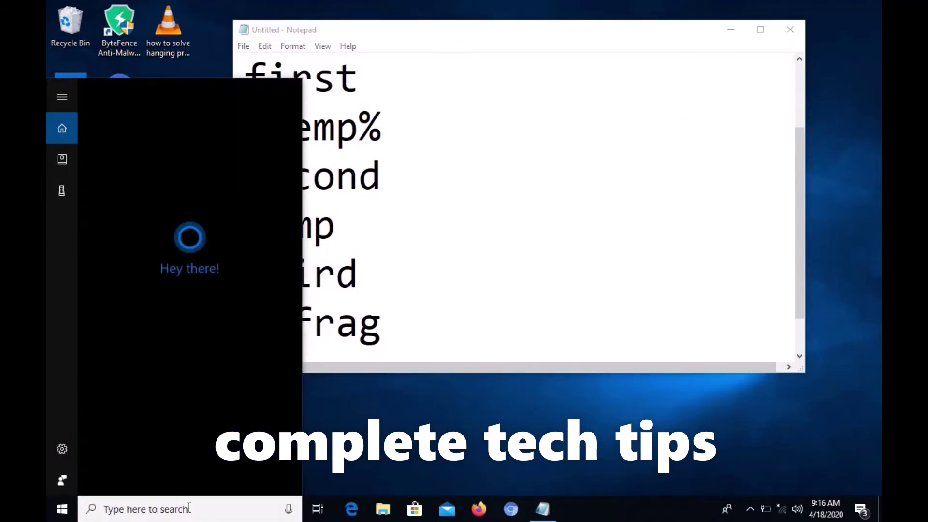
type("defrag")
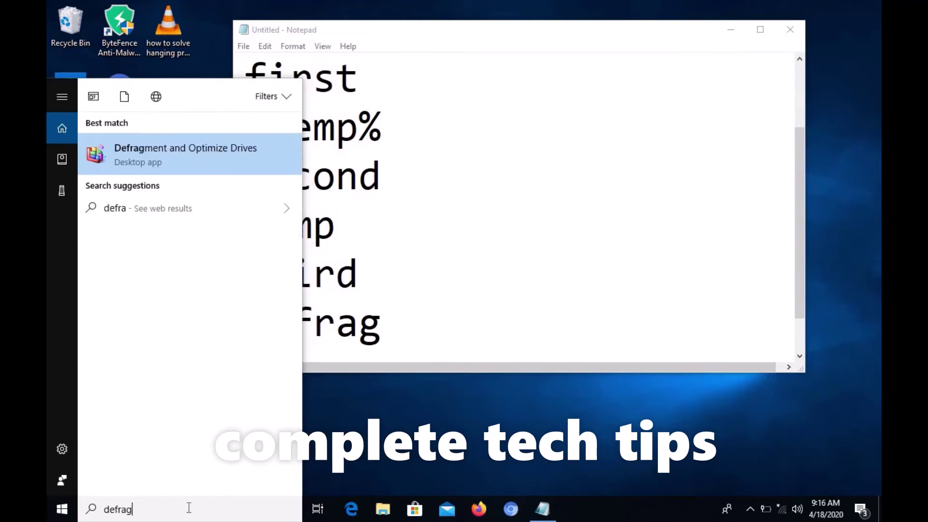
key("Escape")
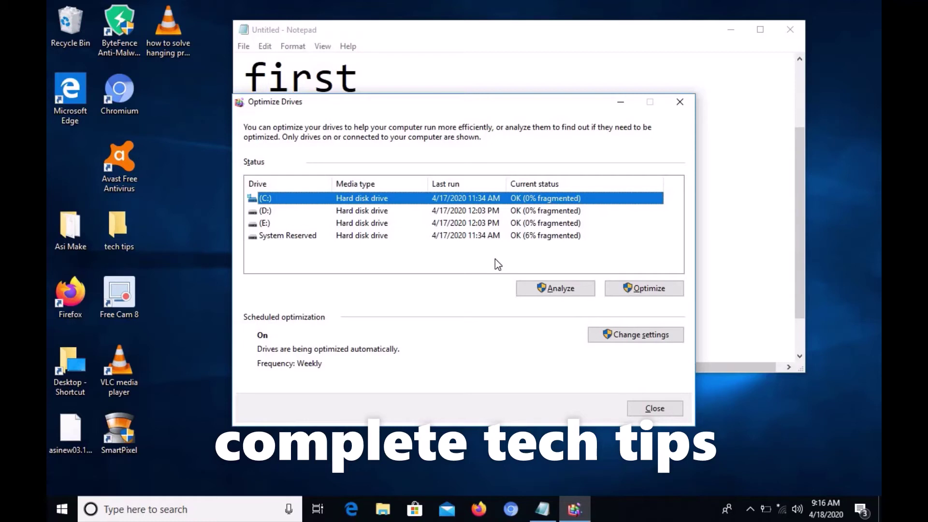
left_click(543, 288)
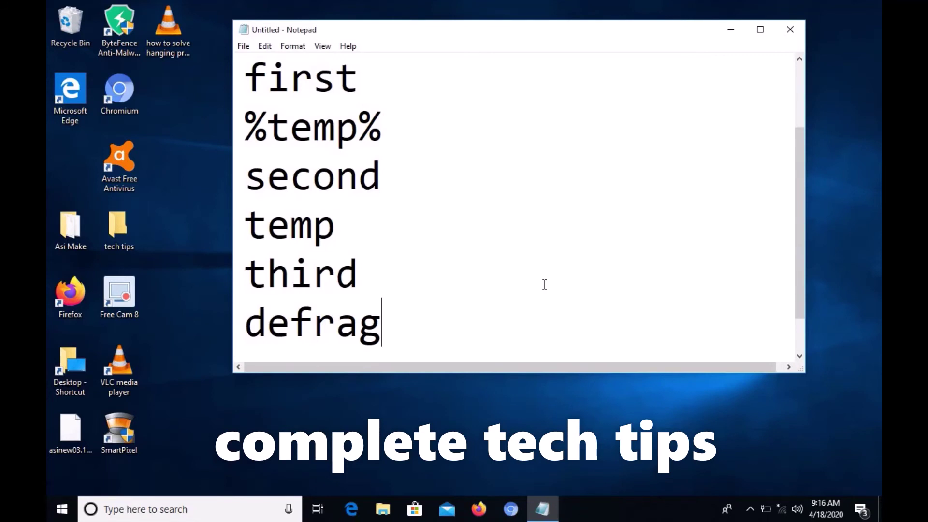
left_click(731, 32)
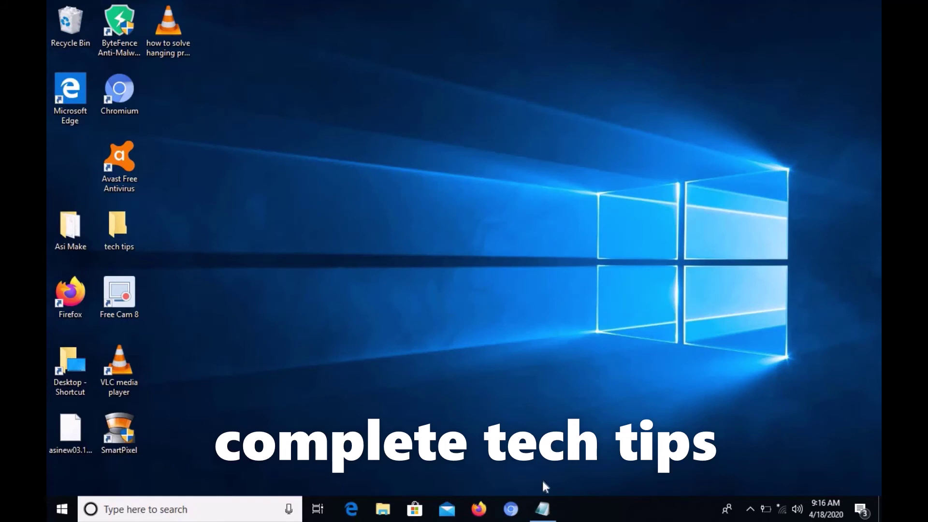
left_click(542, 508)
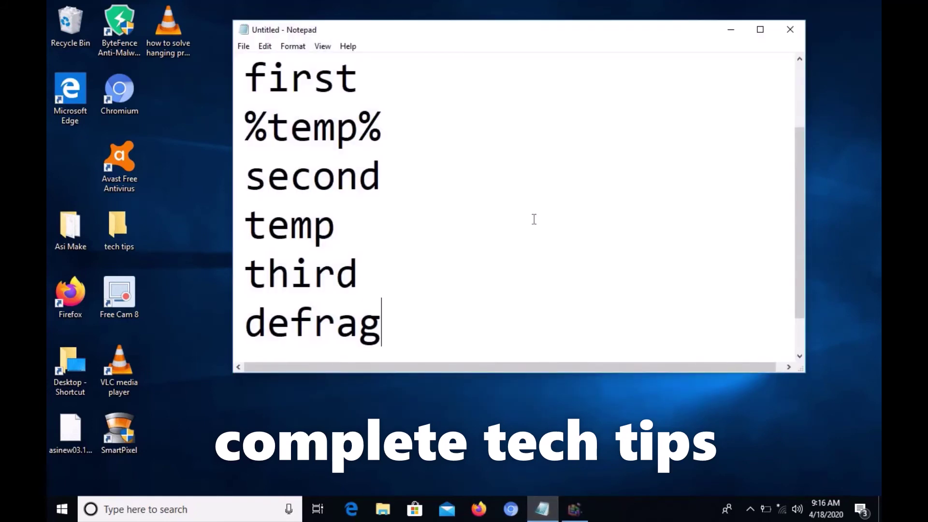
left_click(440, 382)
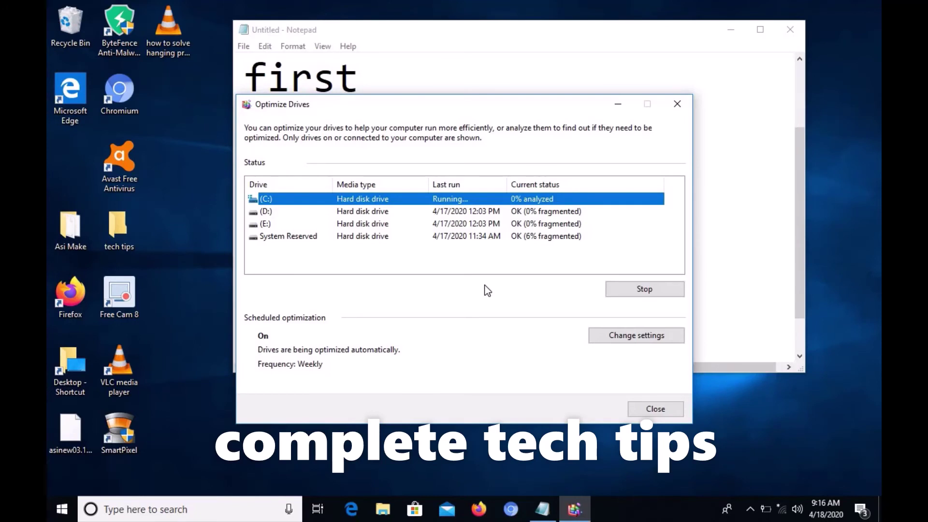
left_click(741, 220)
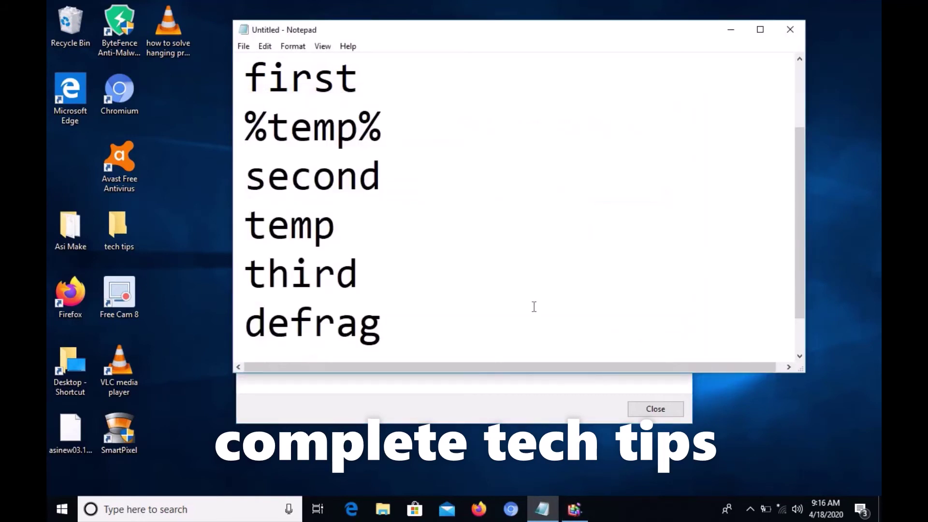
left_click(427, 329)
left_click(441, 379)
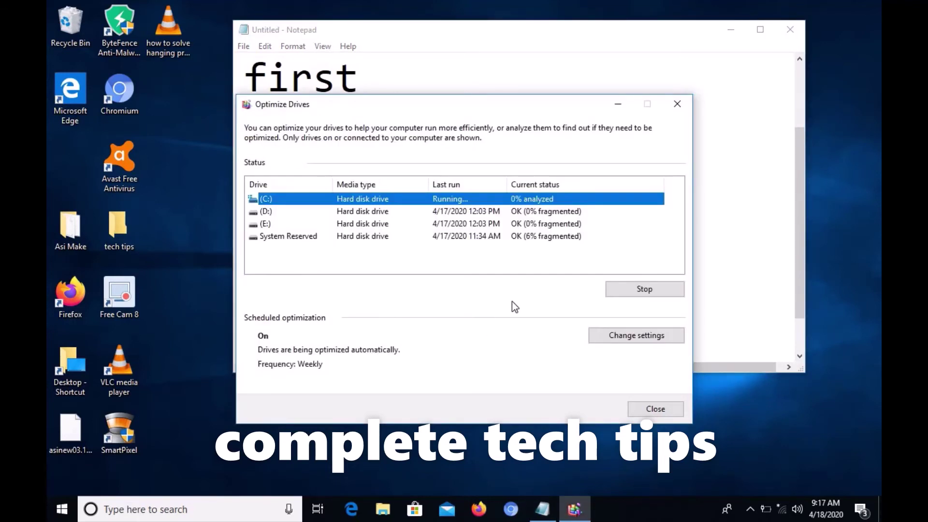
left_click(789, 195)
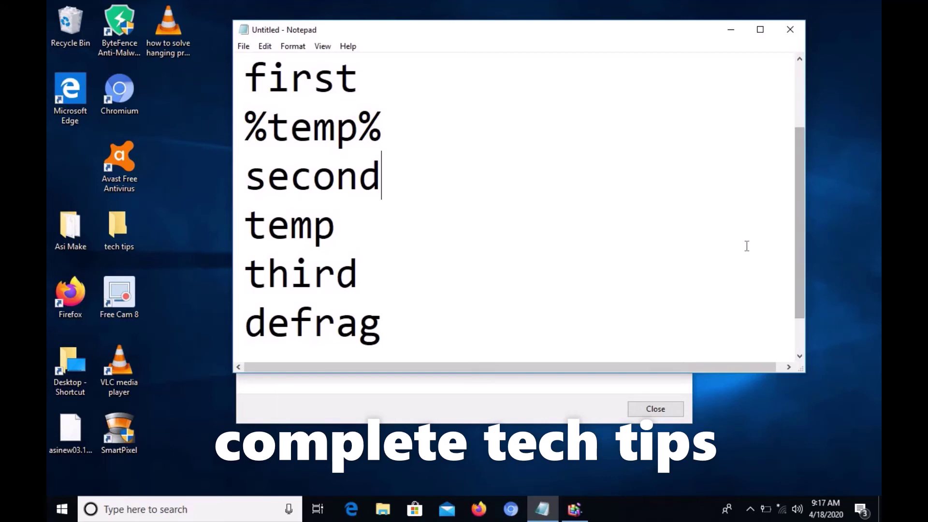
left_click(462, 328)
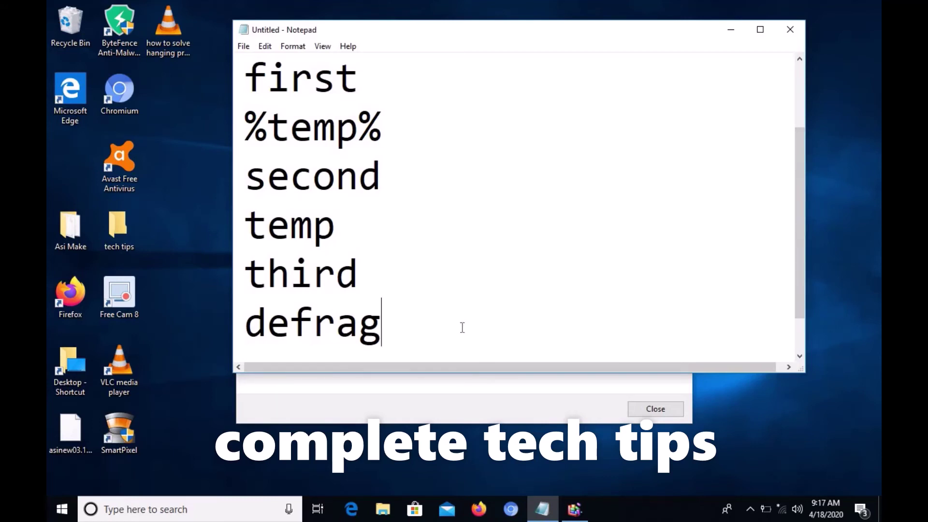
left_click(436, 387)
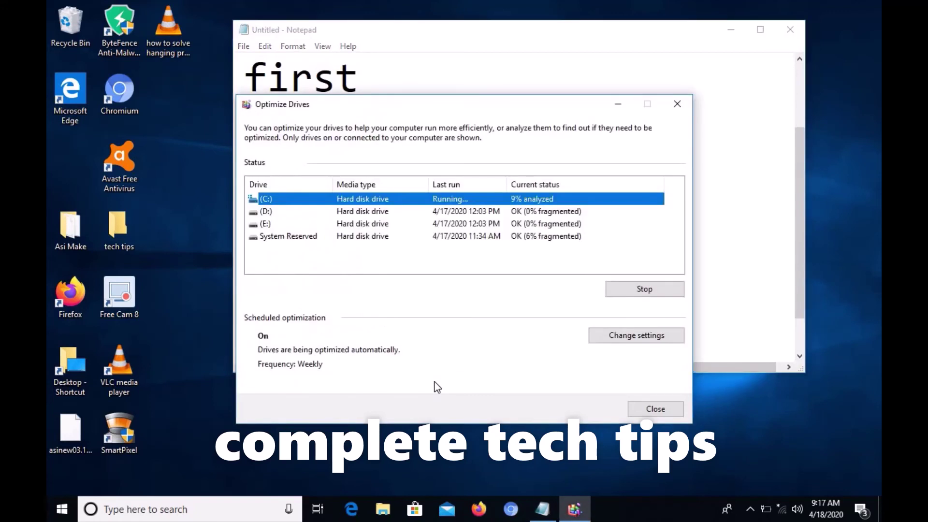
left_click(656, 75)
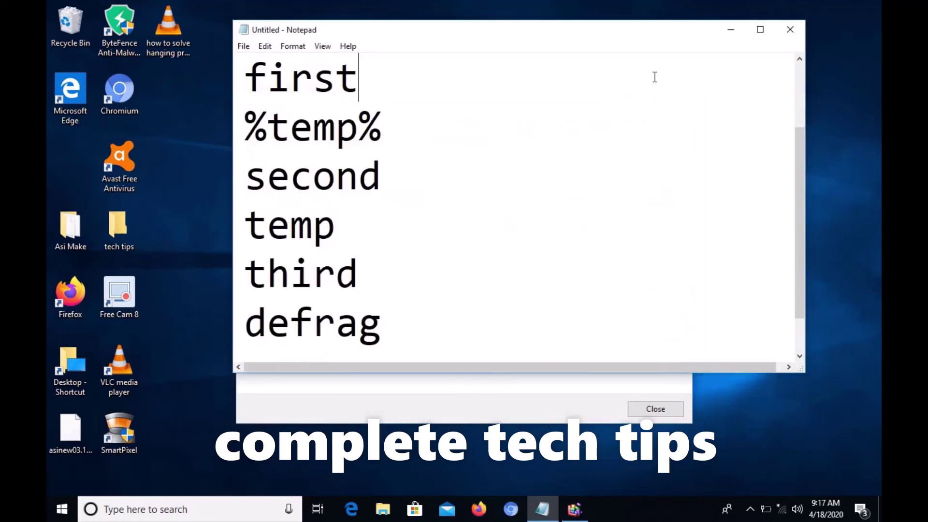
left_click(450, 339)
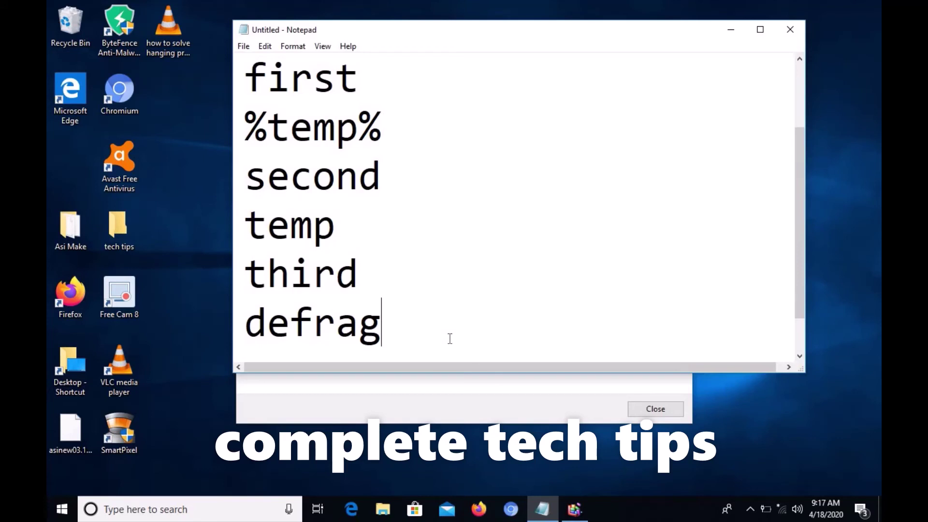